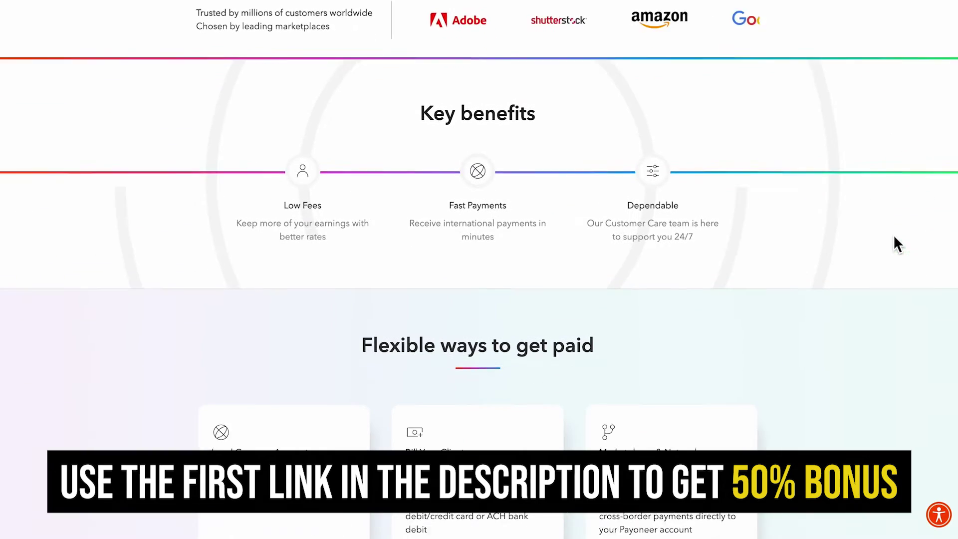
Scroll through the Payoneer landing page and start the Sign Up & Earn $50 registration
scroll(896, 245, "down", 4)
scroll(894, 237, "down", 16)
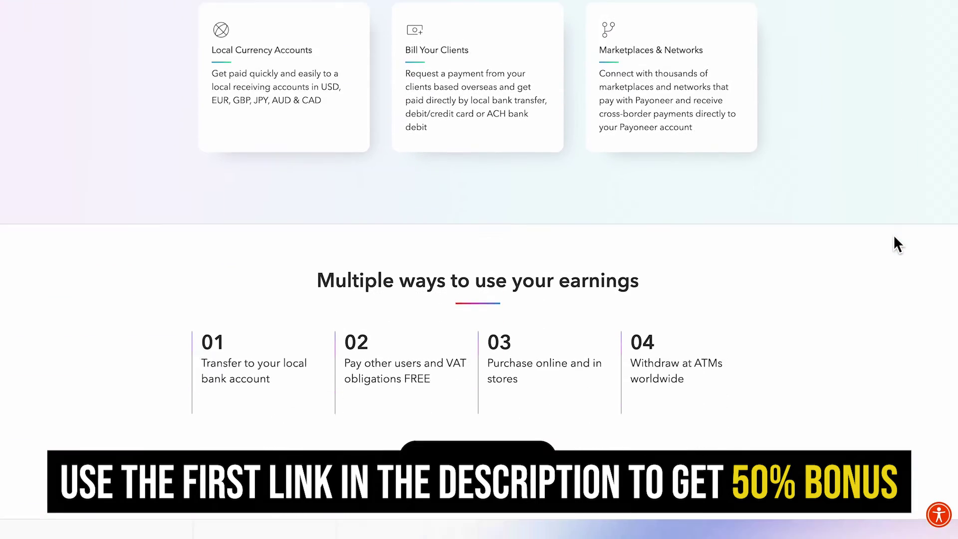
scroll(893, 234, "down", 9)
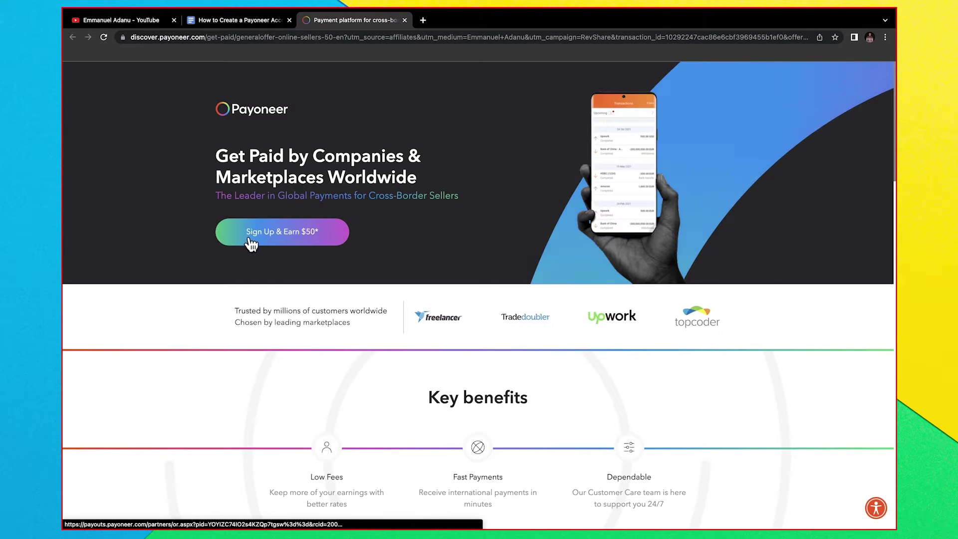
left_click(289, 238)
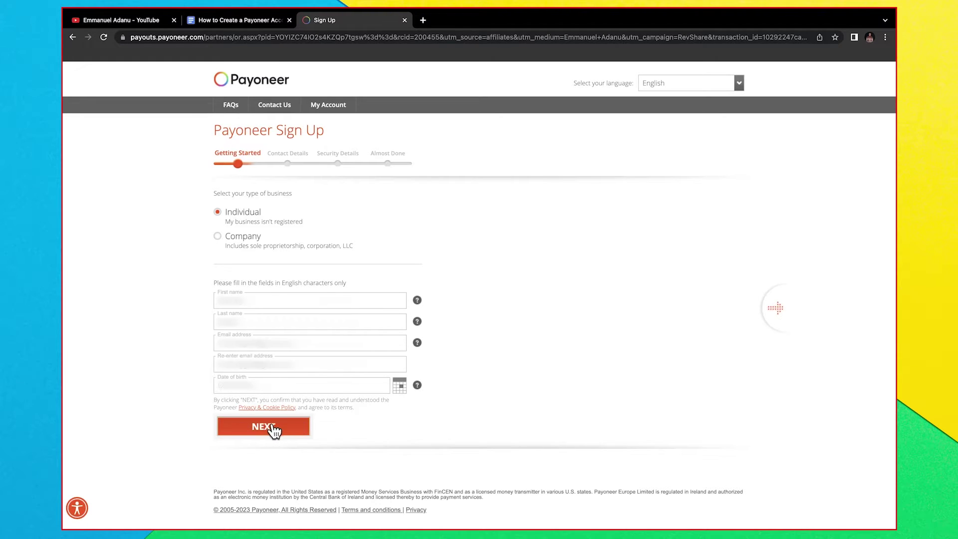
Submit the Getting Started details as an individual with name, email and date of birth
left_click(281, 428)
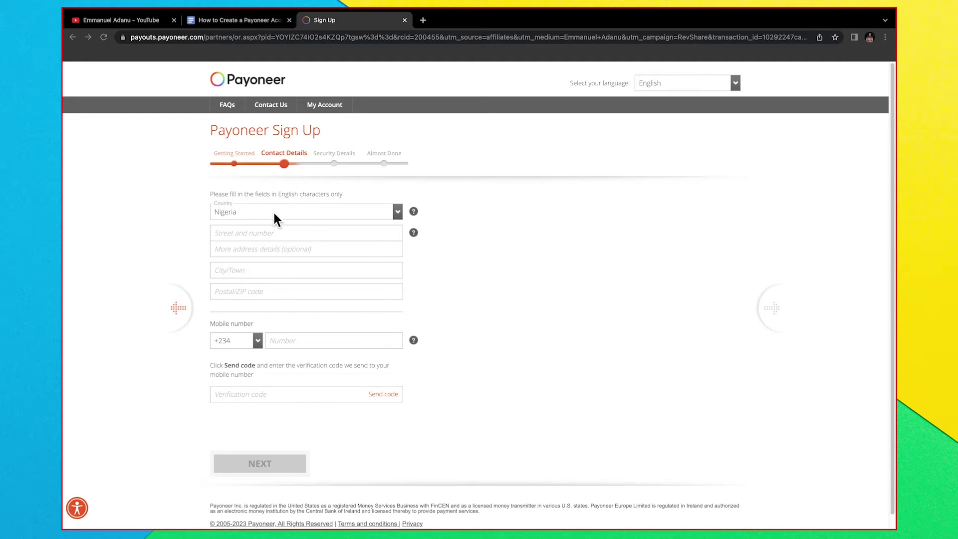
Begin typing the street address on Contact Details, then open a new browser tab
left_click(244, 233)
type("s")
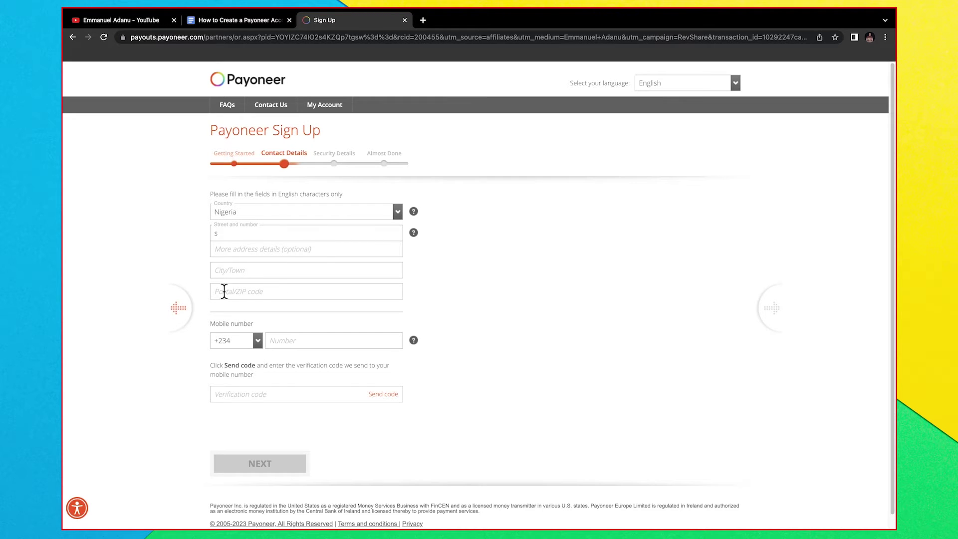
left_click(423, 20)
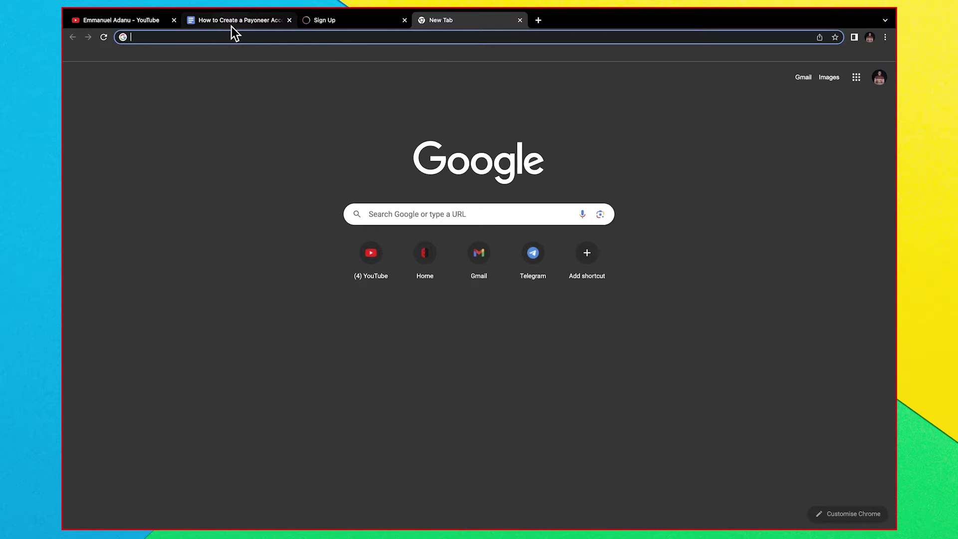
Search Google for 'Lagos zip code' to find codes like 100001, then return to Payoneer
type("Lagos zip code")
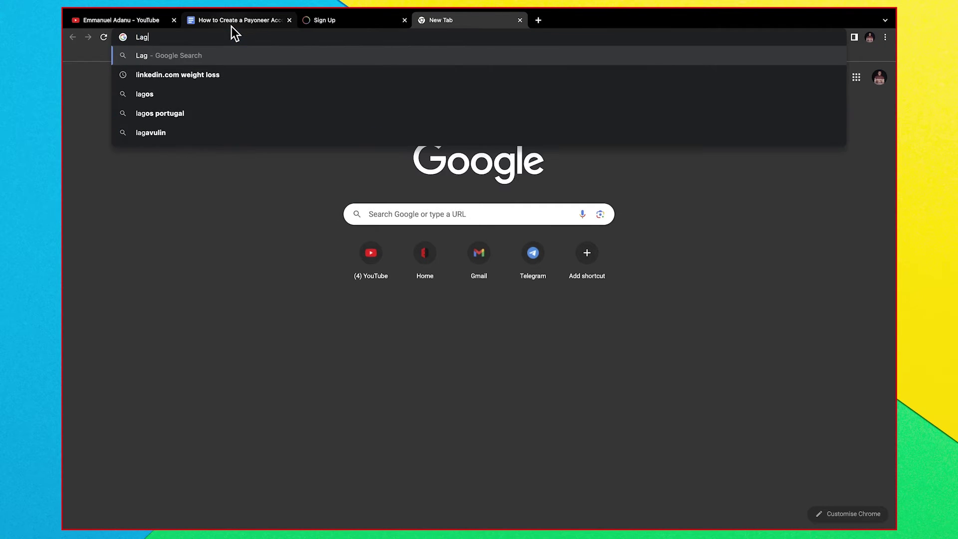
key("Return")
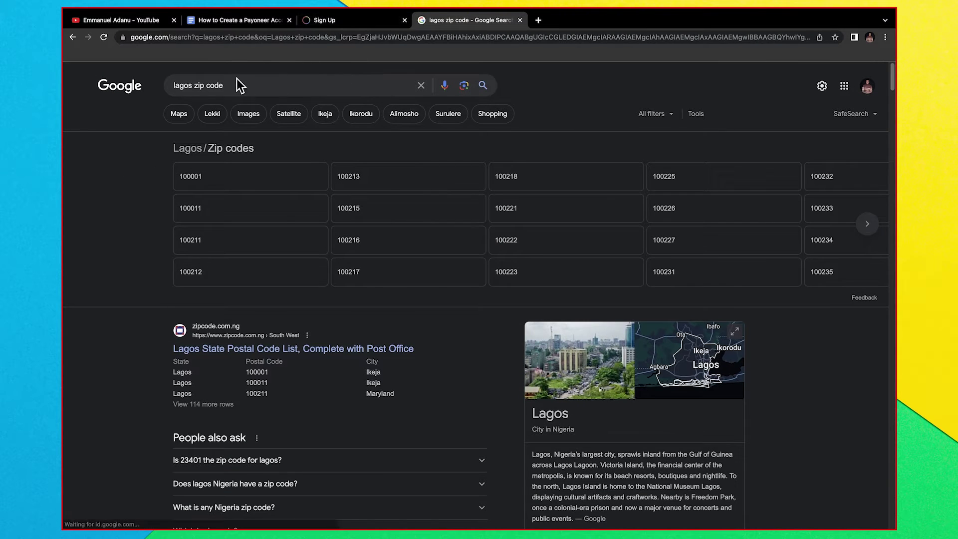
left_click(182, 85)
left_click(182, 85)
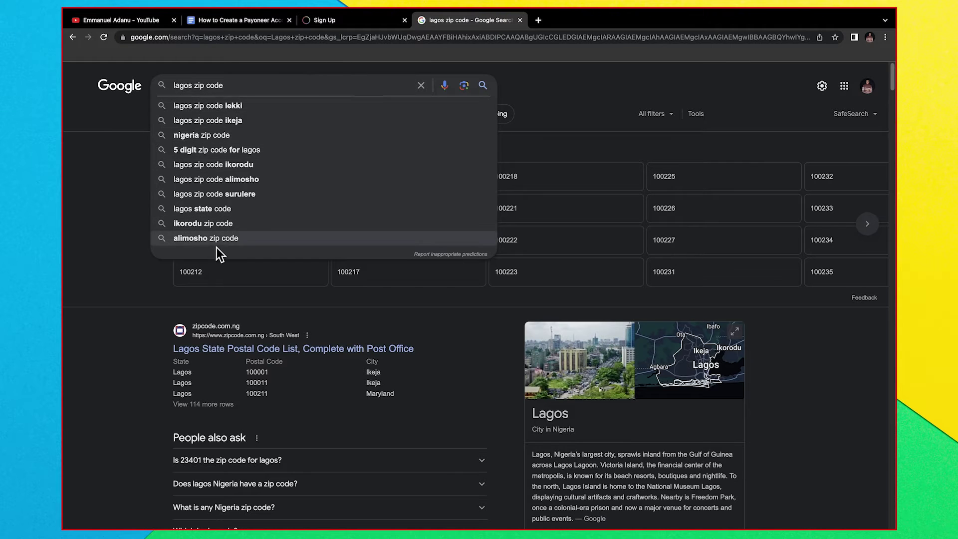
left_click(350, 23)
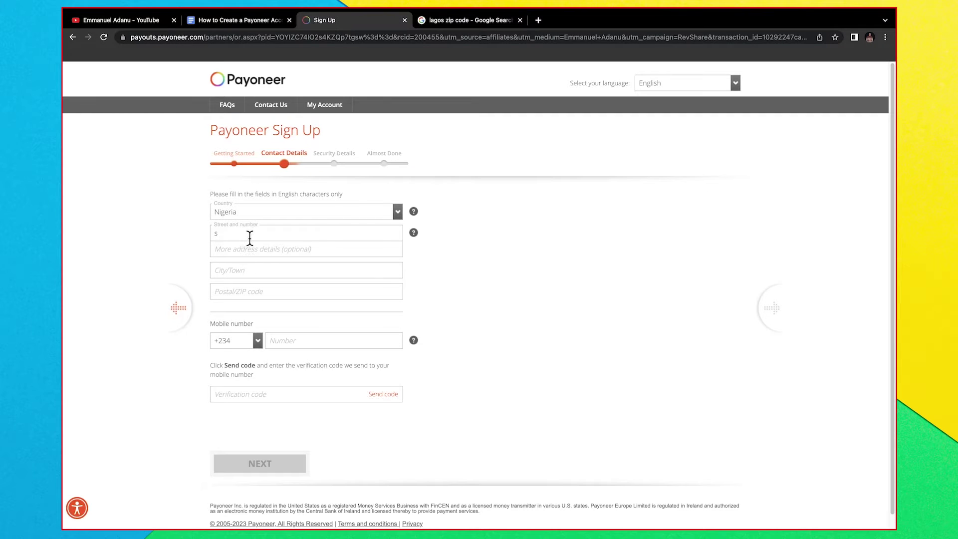
Autofill the address and mobile number, verify the phone with the SMS code, and continue
left_click(253, 289)
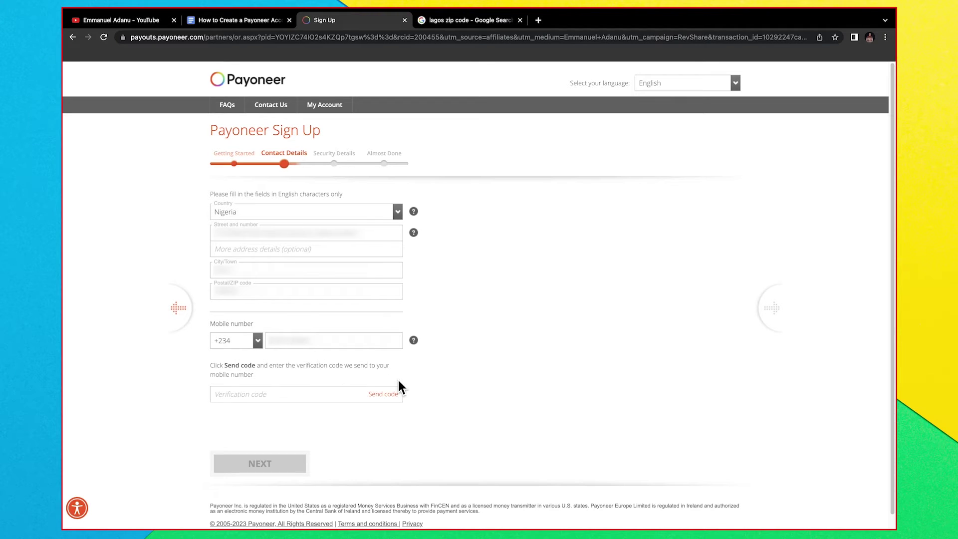
left_click(387, 394)
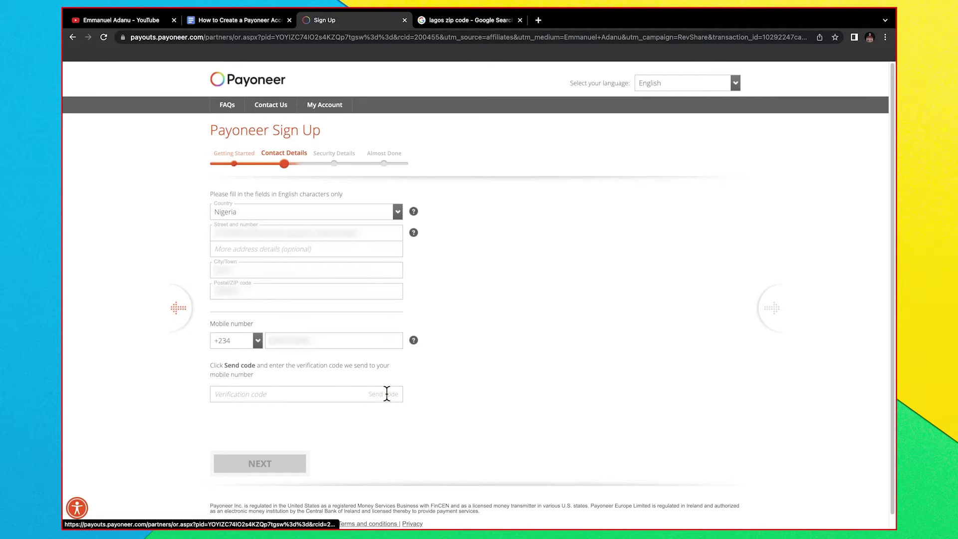
left_click(250, 394)
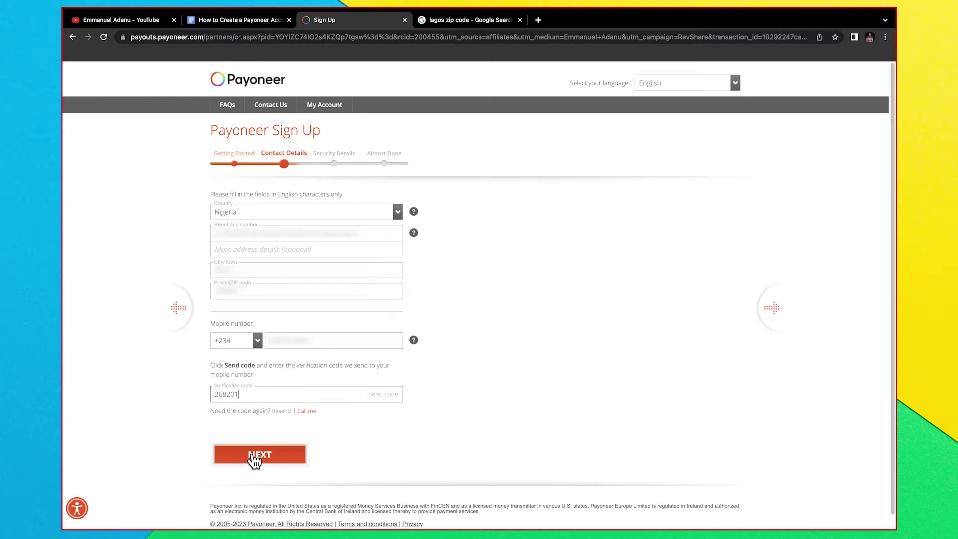
left_click(269, 455)
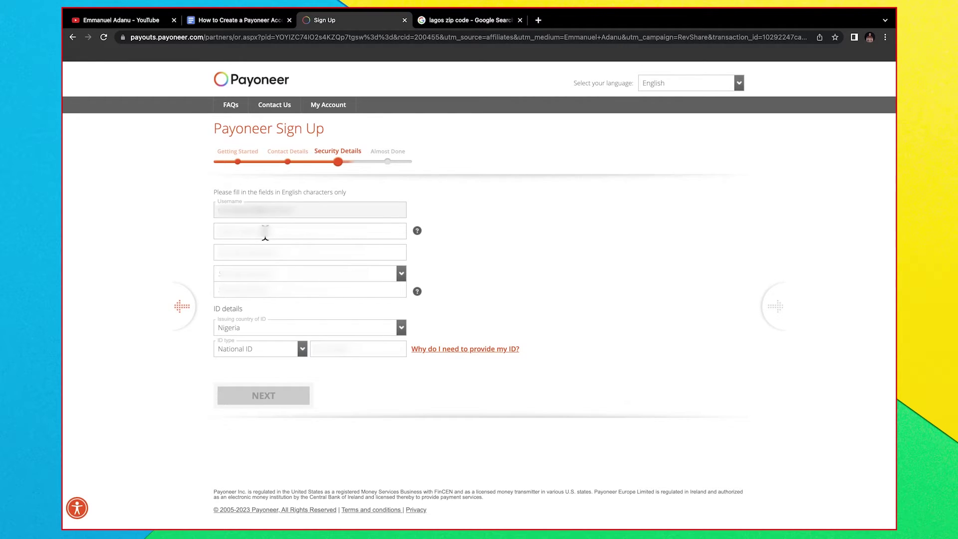
Fill in the saved account password and choose a security question
left_click(292, 230)
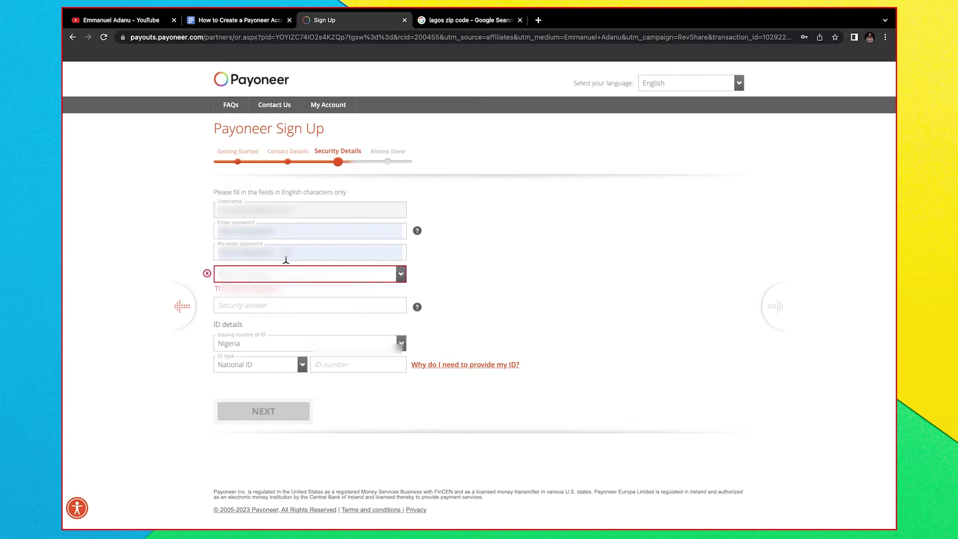
left_click(275, 280)
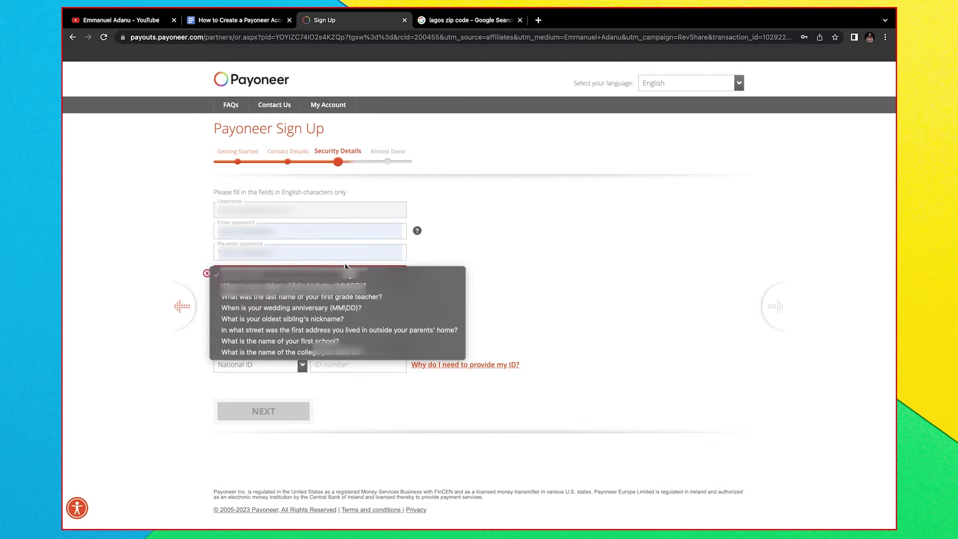
left_click(331, 330)
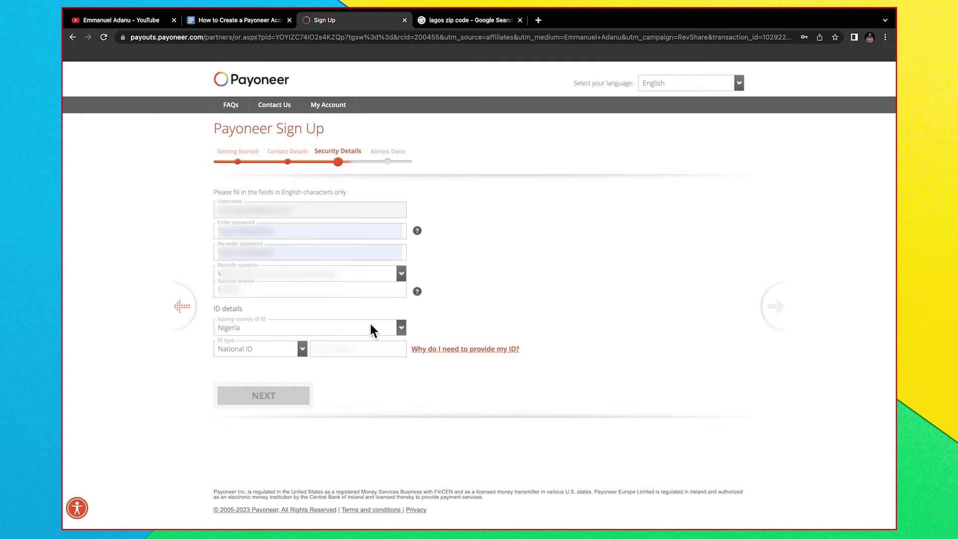
Keep National ID as the ID type, paste the ID number, and continue
left_click(265, 349)
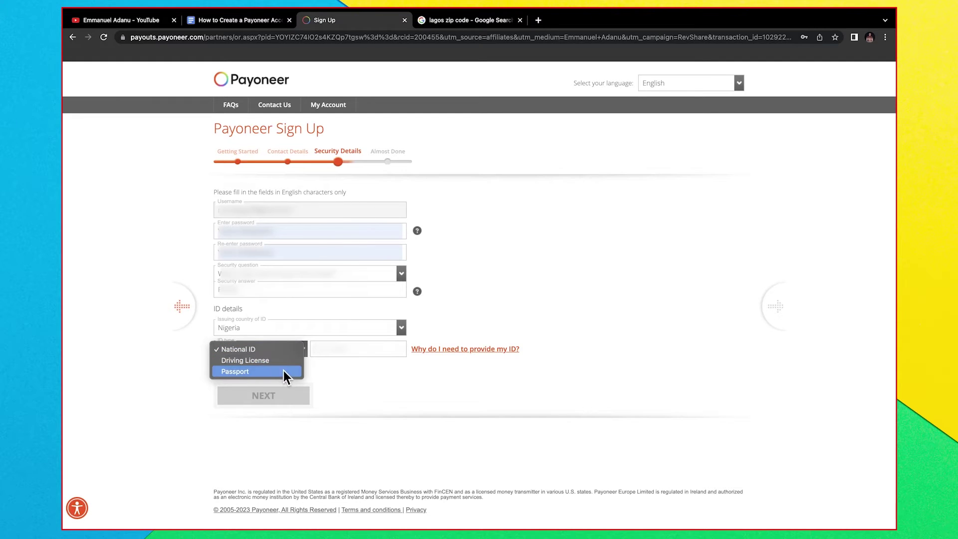
left_click(189, 351)
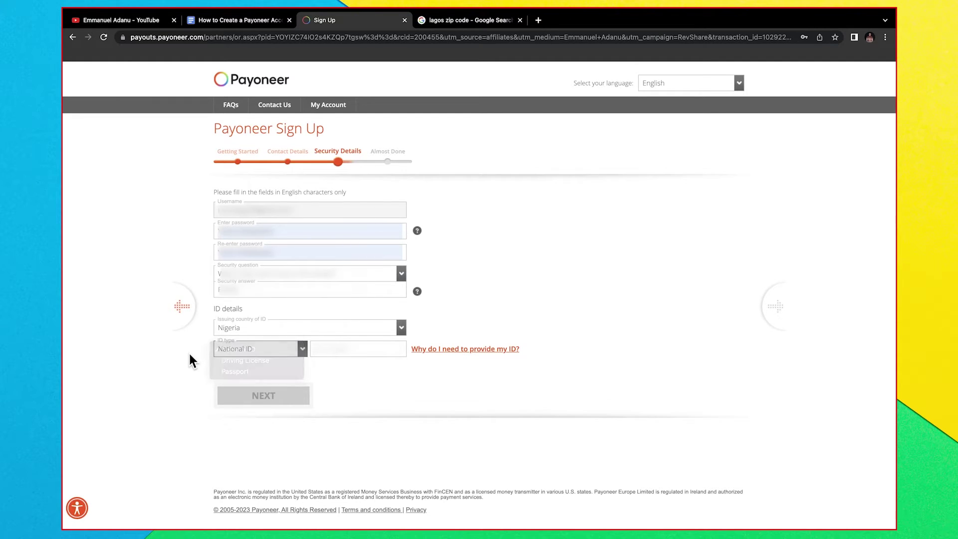
left_click(336, 348)
key("ctrl+v")
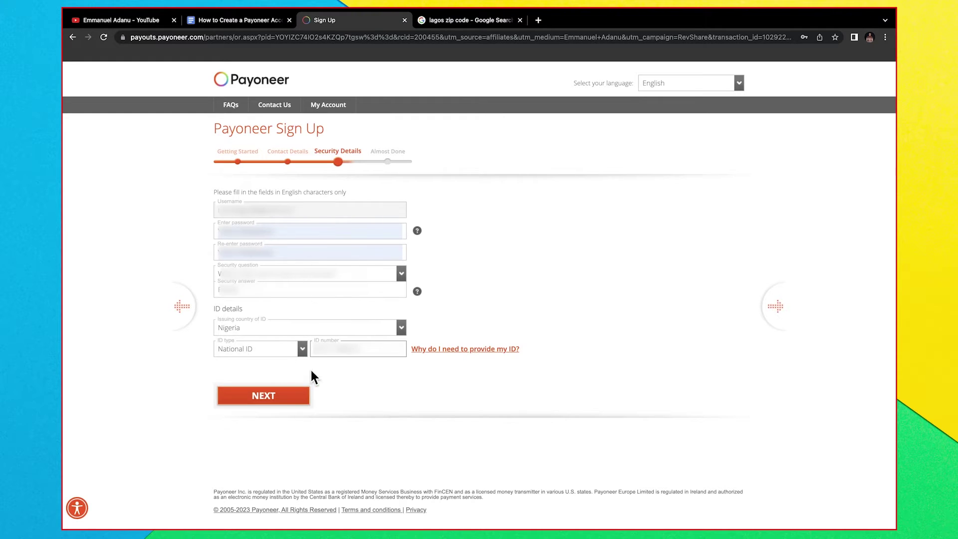
left_click(282, 391)
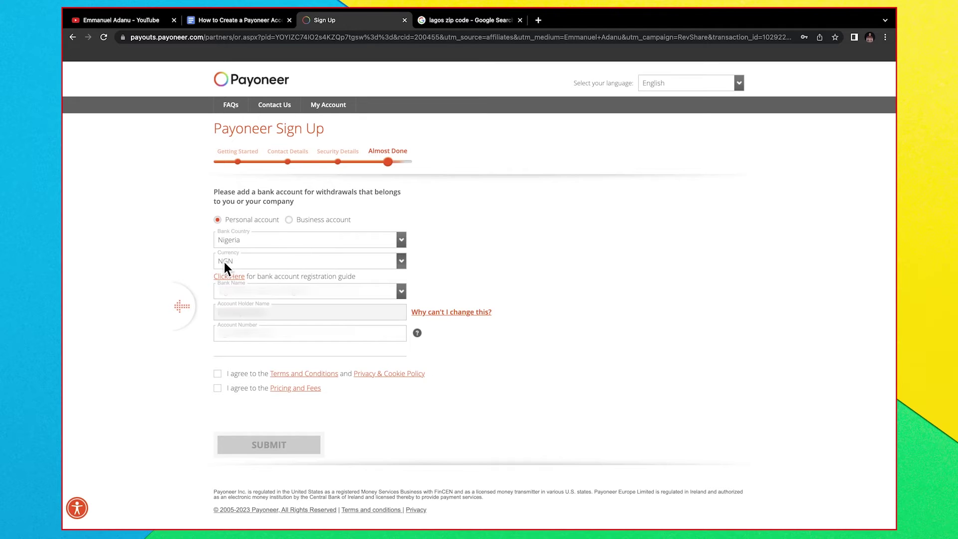
Add an NGN bank account at the bank found by 'unity', accept the terms, and submit
left_click(335, 257)
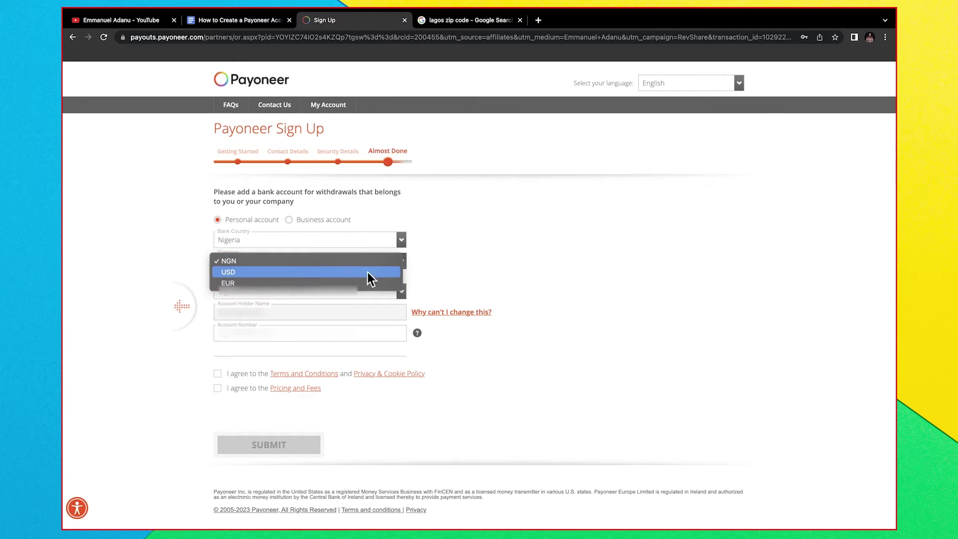
left_click(420, 263)
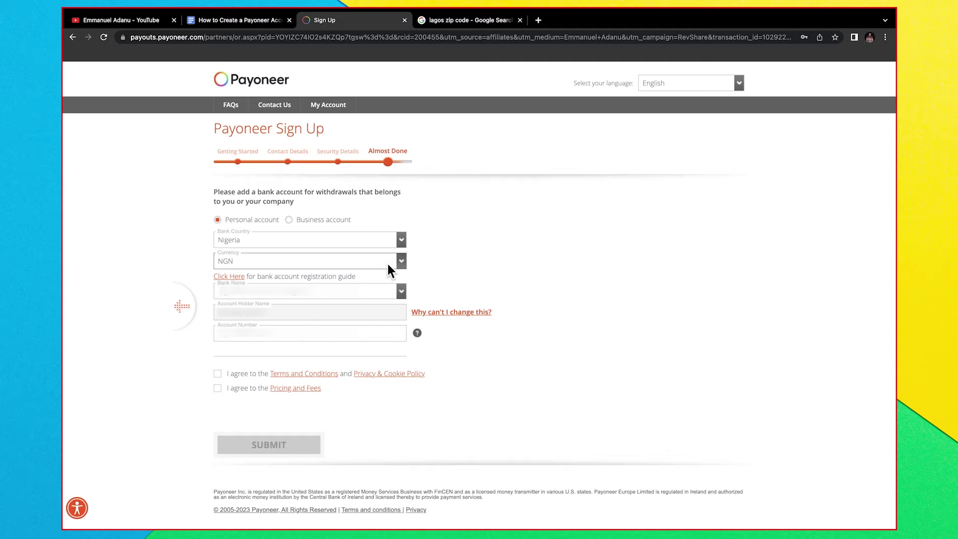
left_click(249, 295)
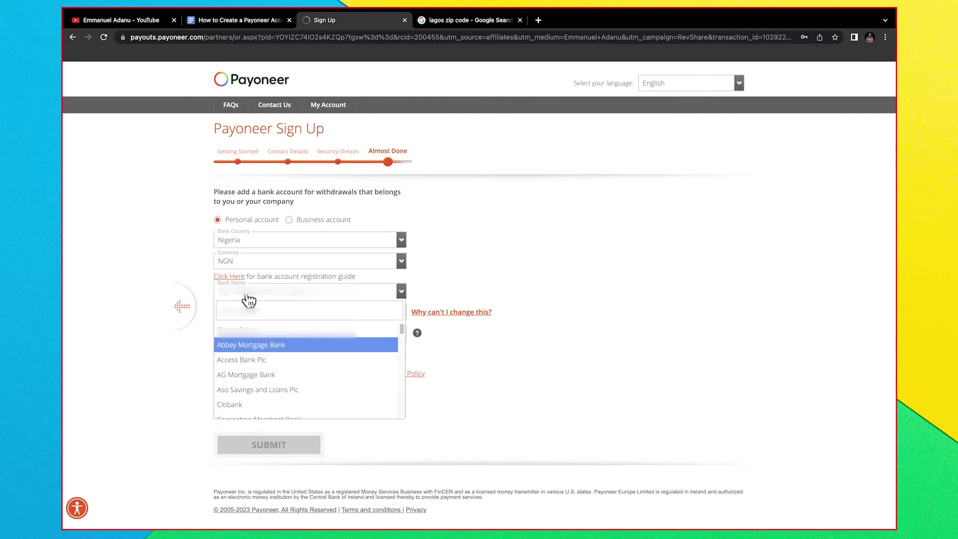
type("unity")
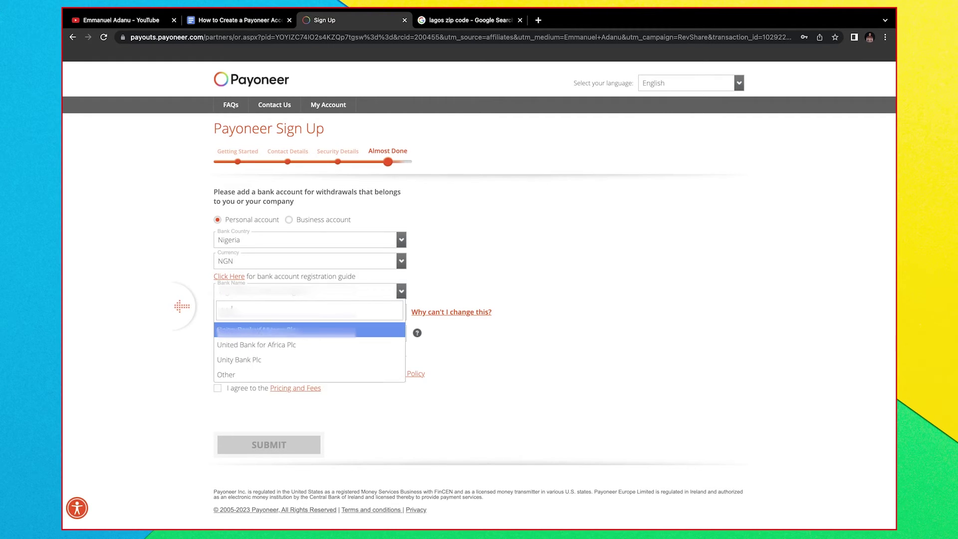
left_click(263, 331)
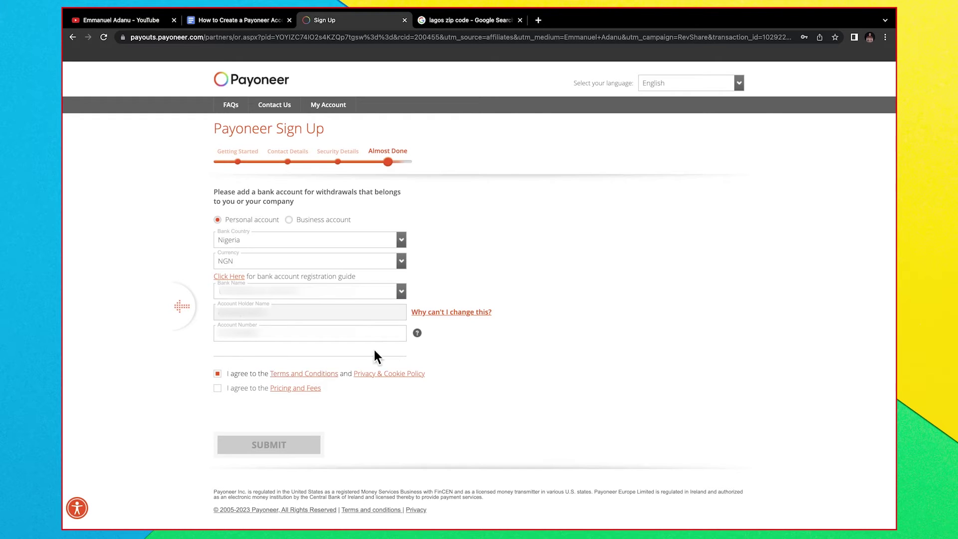
left_click(220, 388)
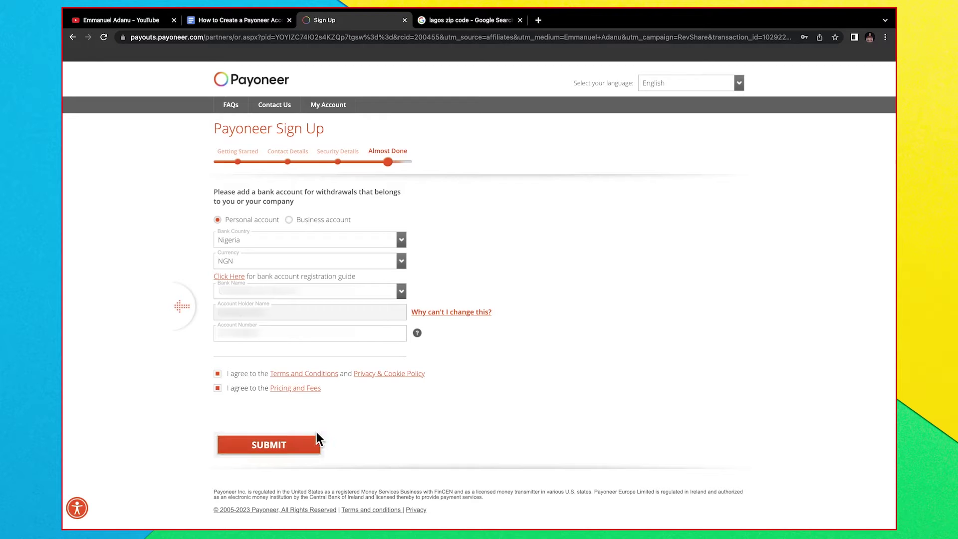
left_click(289, 446)
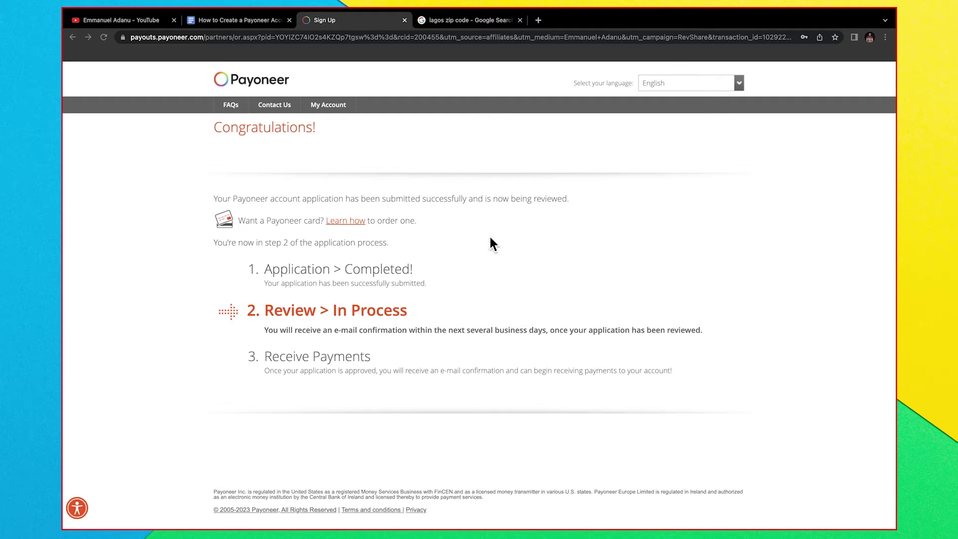
Open Payoneer's My Account sign-in page in a new tab
left_click(334, 107)
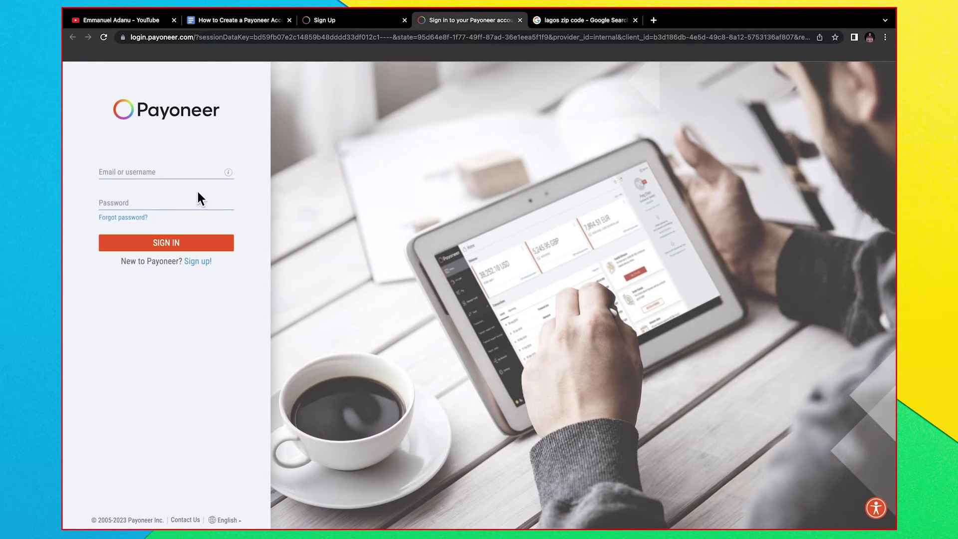
Sign in, submit the SMS two-step code, and acknowledge the recovery code
left_click(182, 244)
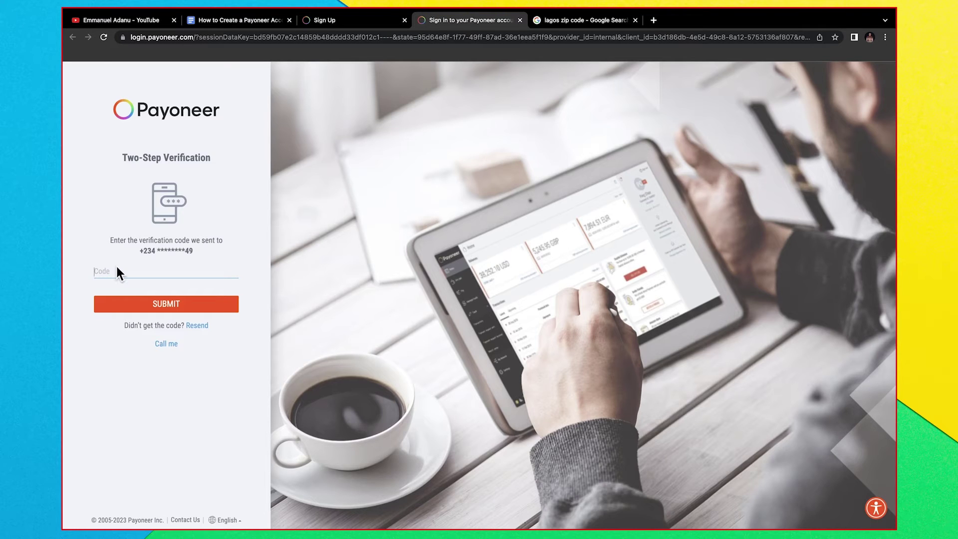
key("super+v")
left_click(167, 299)
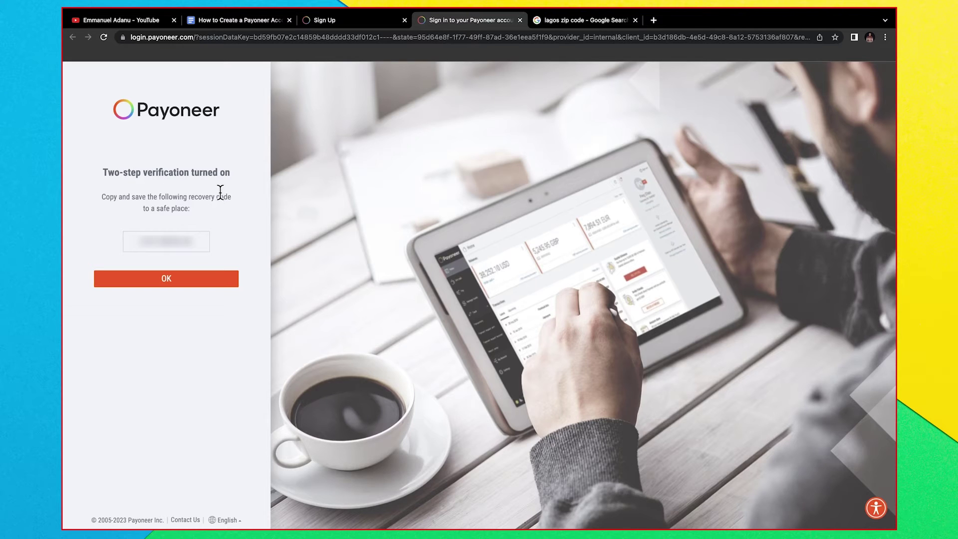
left_click(182, 280)
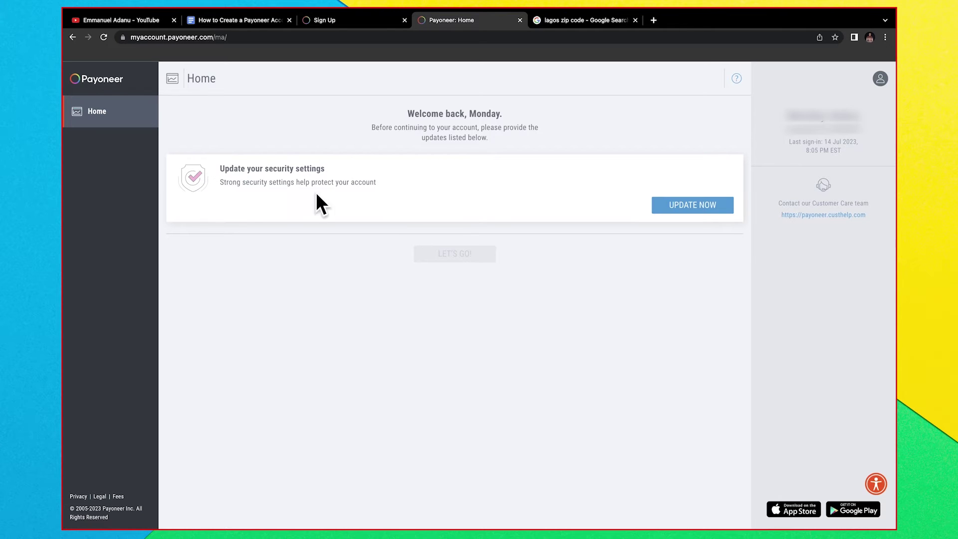
Update the security questions, keeping the first-school question, and save the answers
left_click(689, 212)
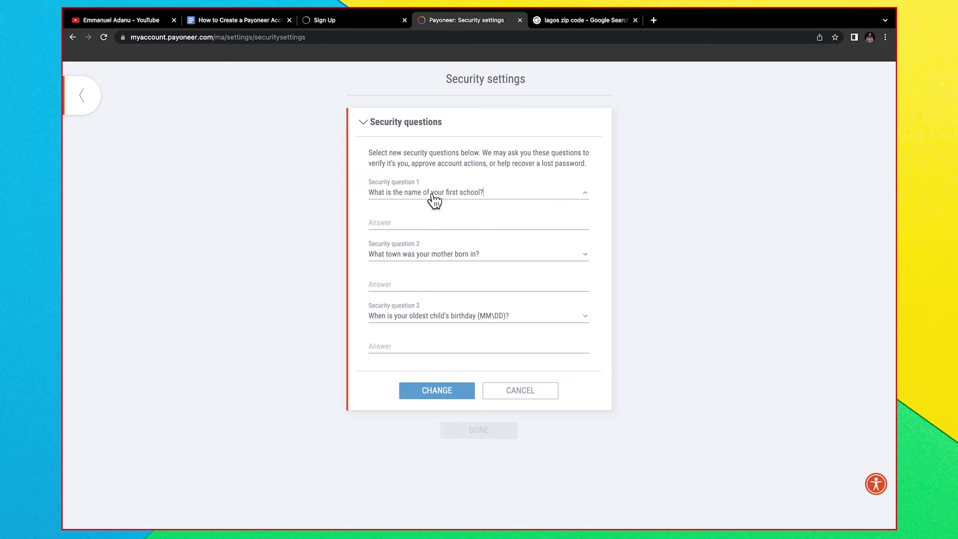
left_click(432, 196)
left_click(624, 185)
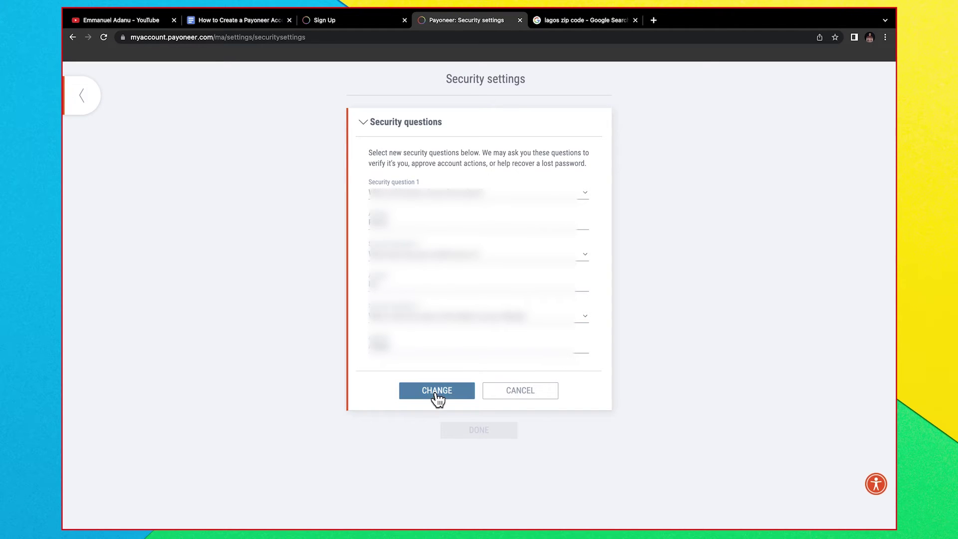
left_click(435, 394)
Confirm the change with the SMS verification code and continue to the full Home dashboard
left_click(443, 296)
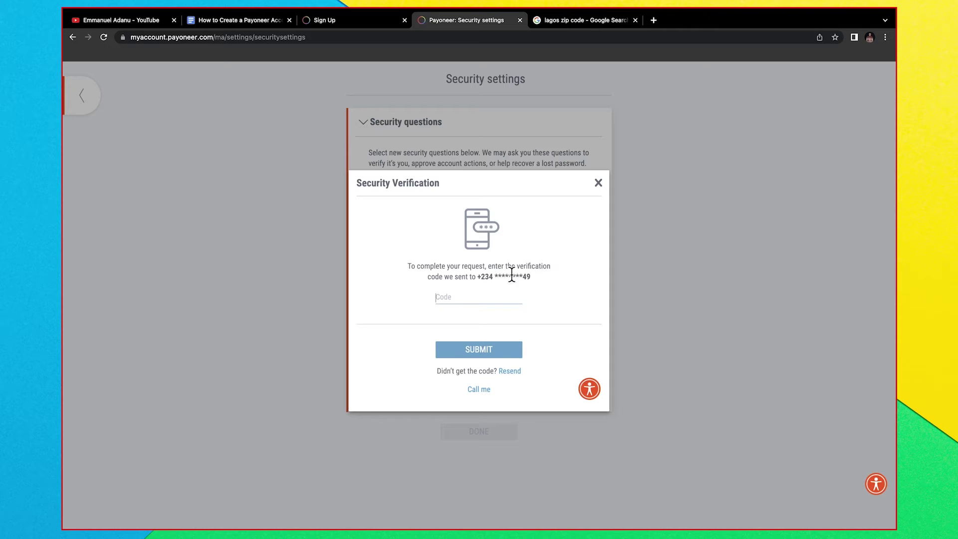
left_click(485, 350)
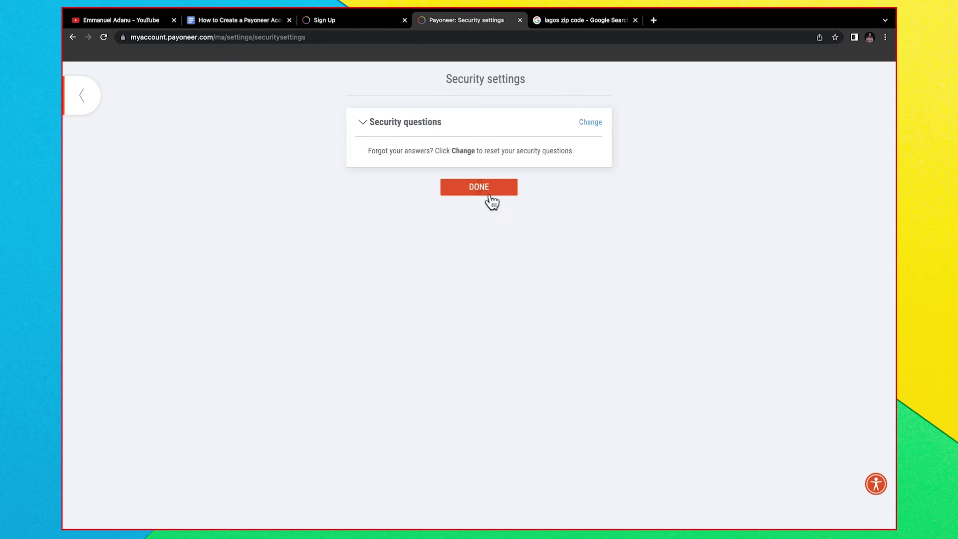
left_click(475, 189)
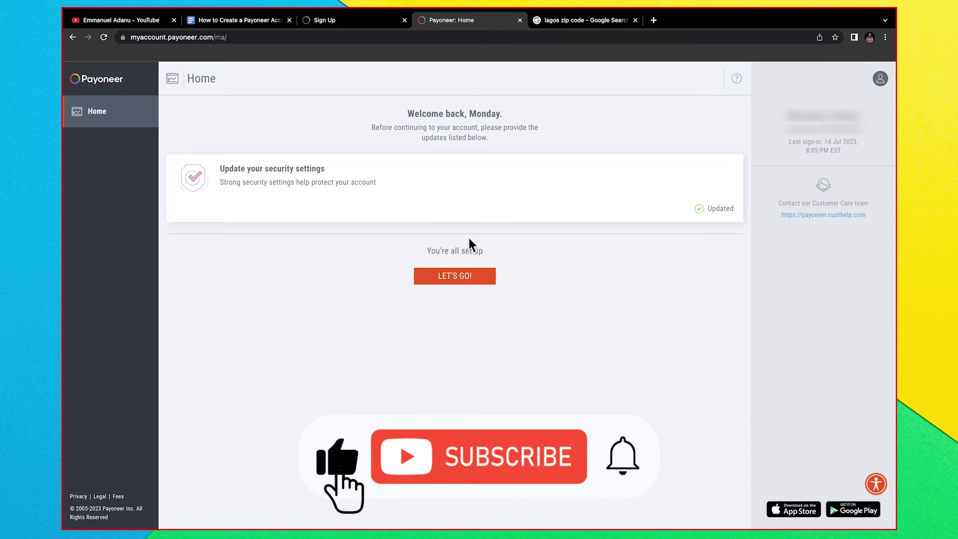
left_click(456, 279)
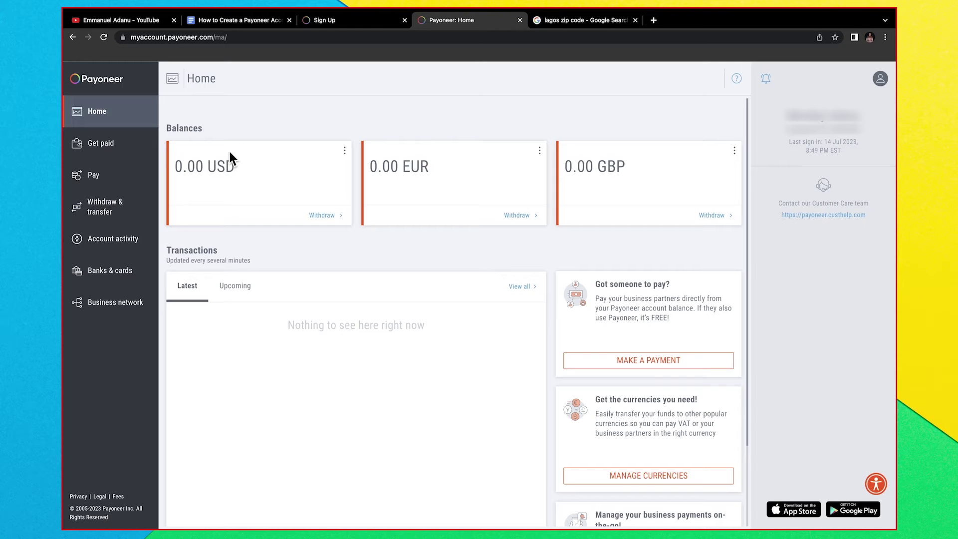
View the USD balance's receiving account details from its options menu
left_click(344, 151)
left_click(310, 155)
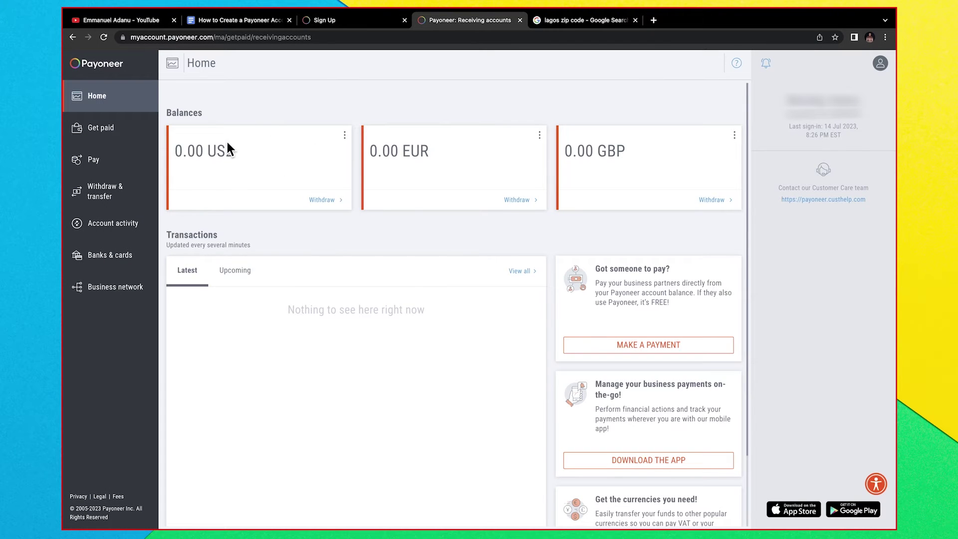
Go to the Receiving accounts page from the USD balance card's options menu
left_click(344, 135)
left_click(311, 140)
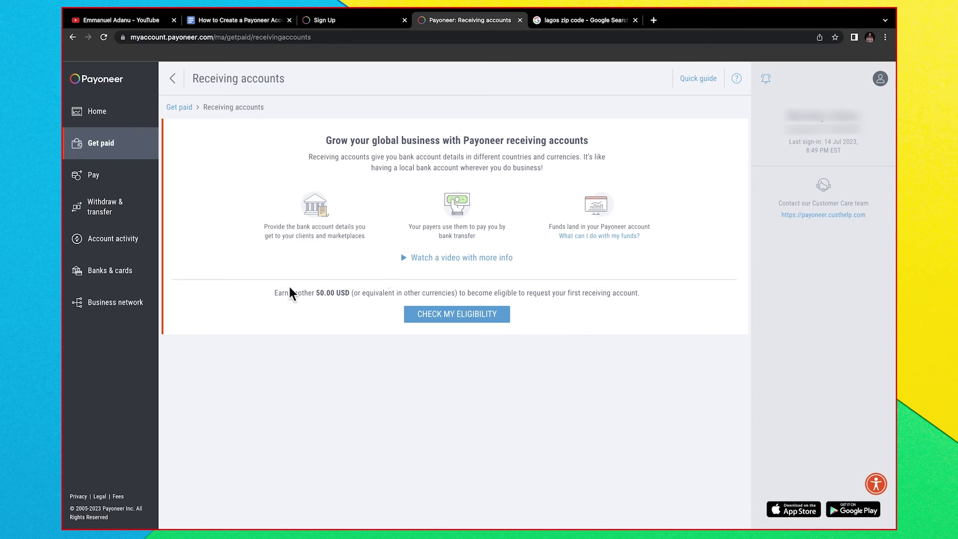
left_click_drag(281, 293, 519, 297)
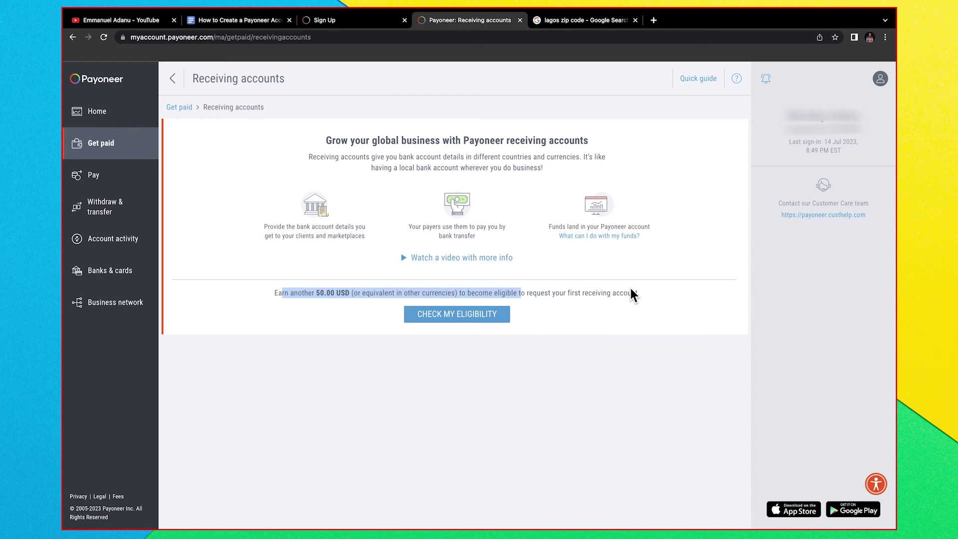
left_click(570, 288)
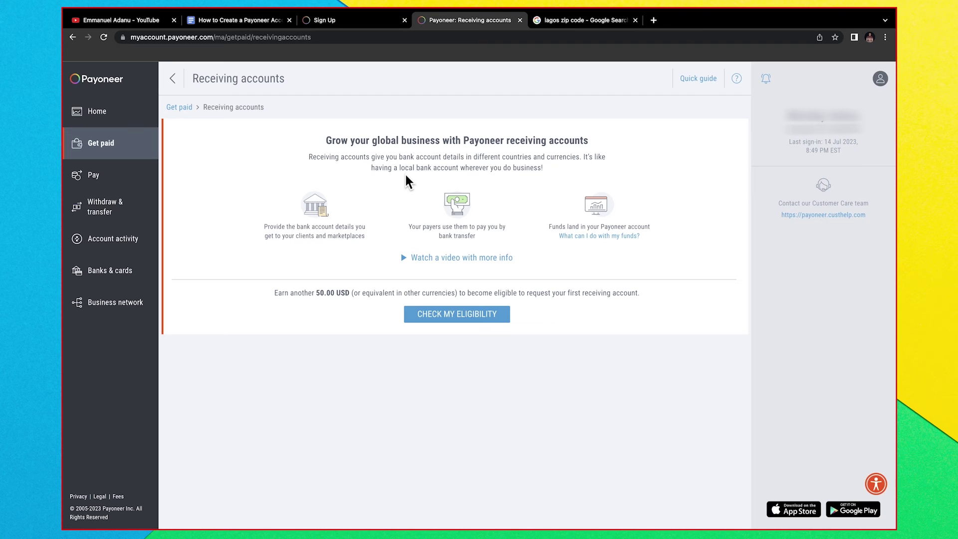
left_click_drag(272, 293, 349, 292)
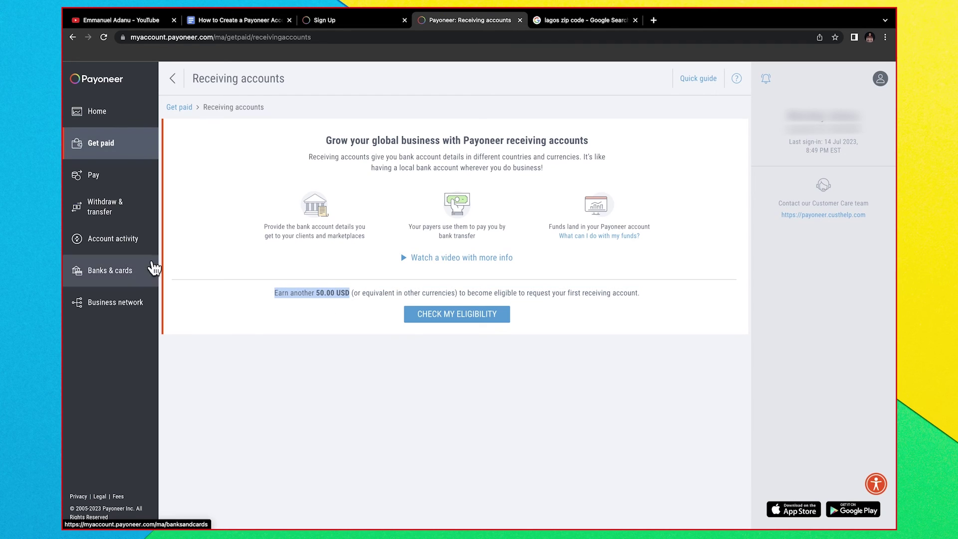
left_click(106, 312)
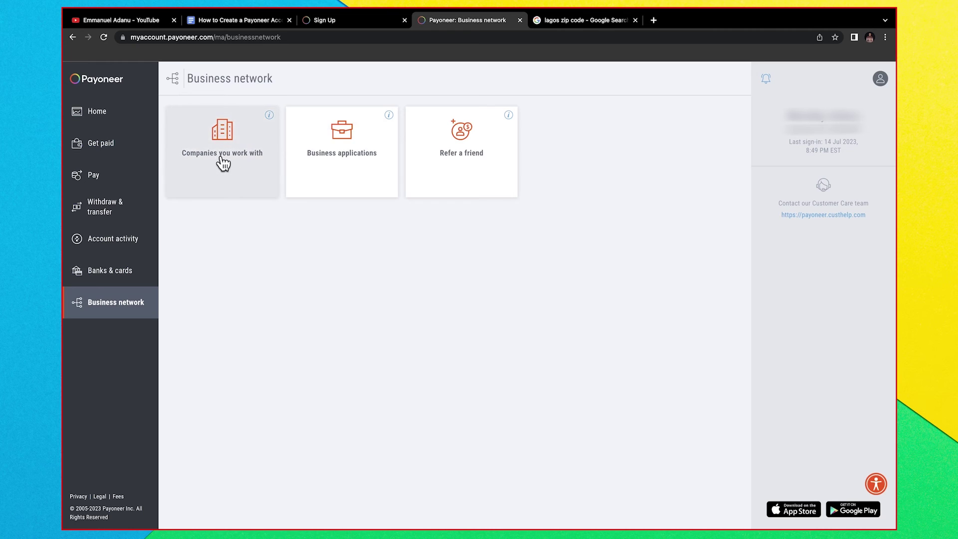
From Companies you work with, read the blog article on connecting Payoneer to a marketplace
left_click(222, 159)
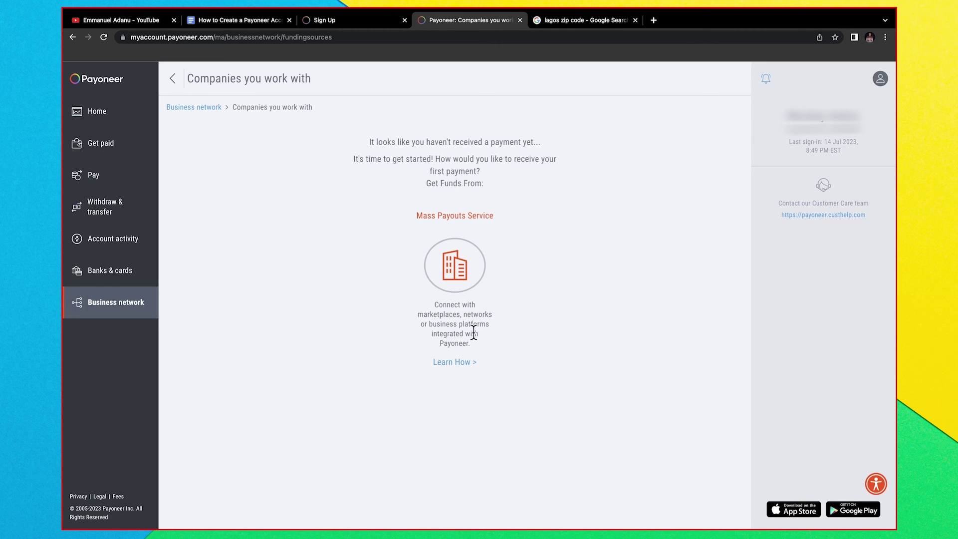
left_click(462, 365)
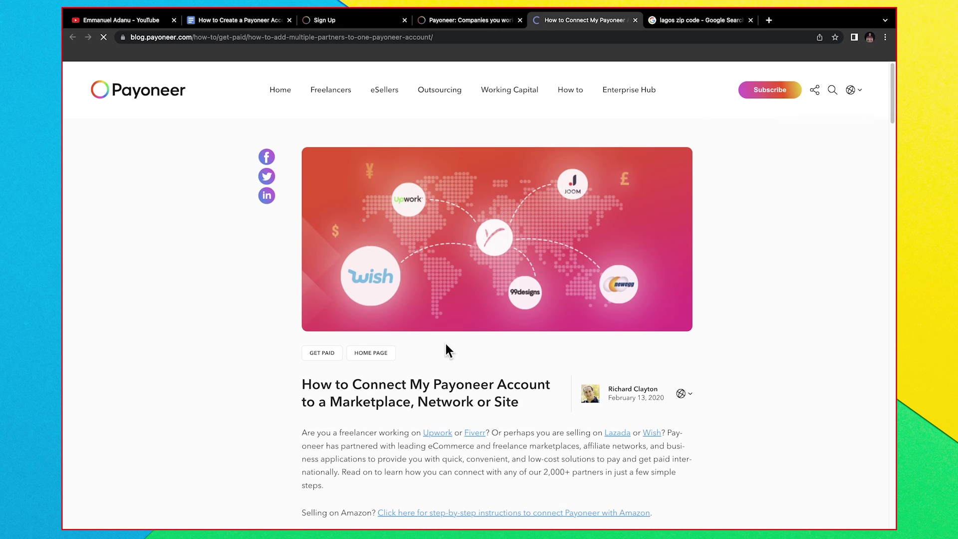
scroll(460, 362, "down", 20)
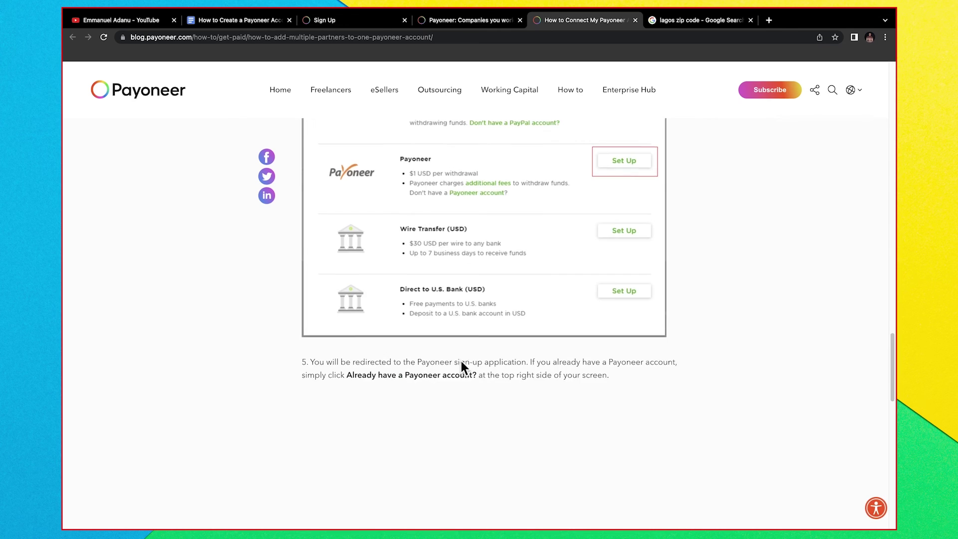
scroll(460, 364, "down", 6)
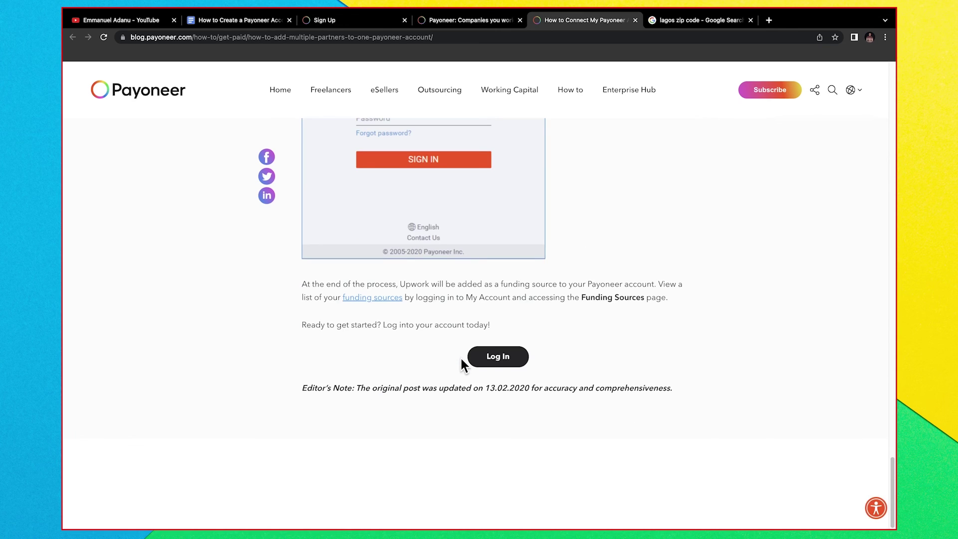
scroll(461, 358, "up", 20)
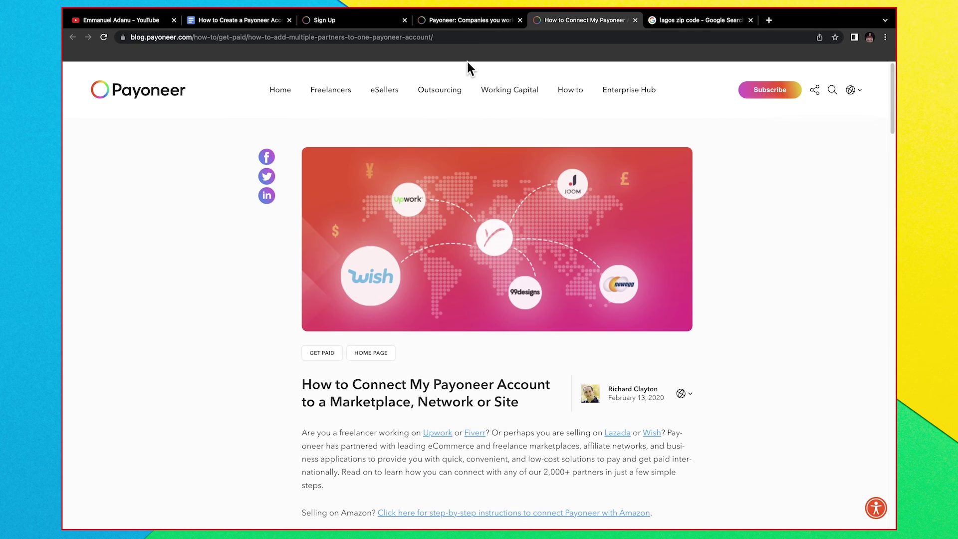
left_click(469, 20)
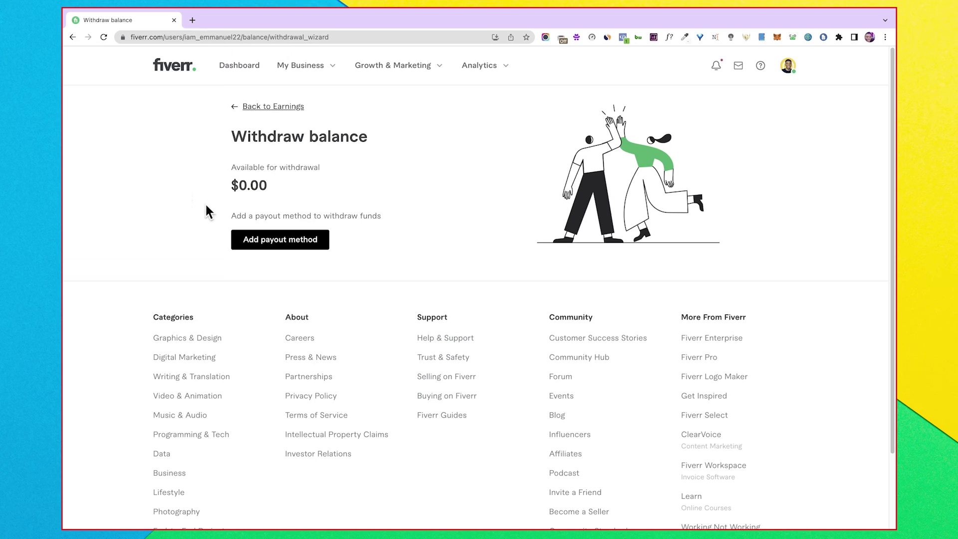
Start adding a Fiverr payout method and verify identity with an SMS code
left_click(276, 242)
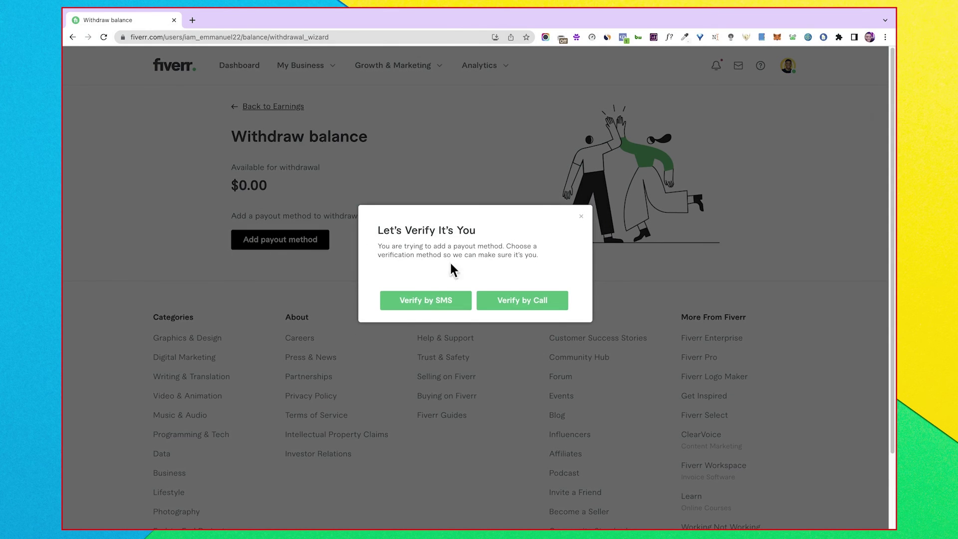
left_click(437, 301)
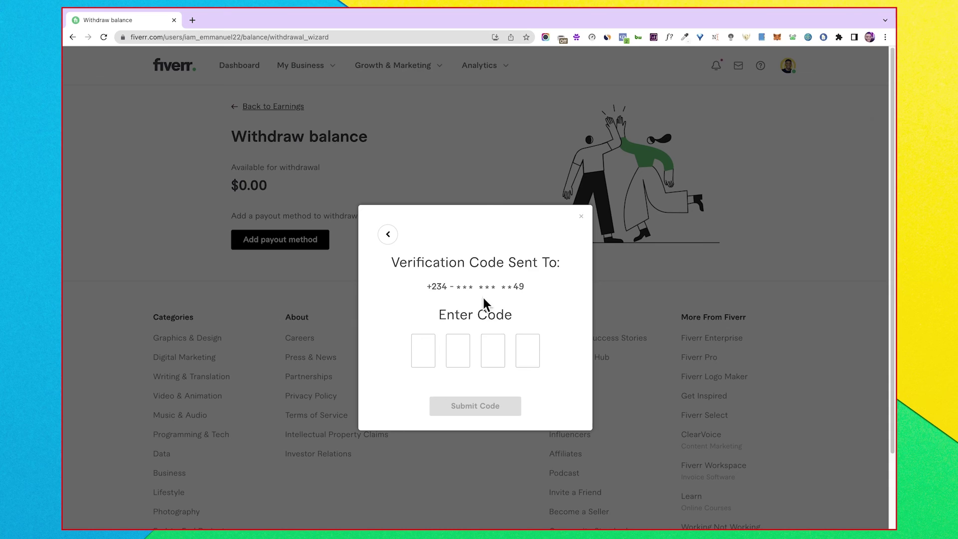
left_click(464, 296)
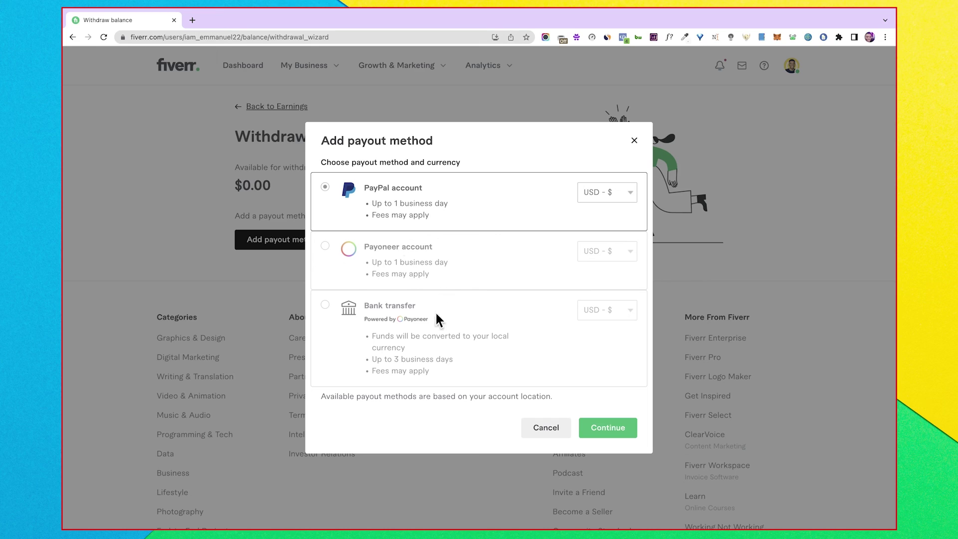
Choose Payoneer account with USD as the Fiverr payout method and confirm
left_click(326, 248)
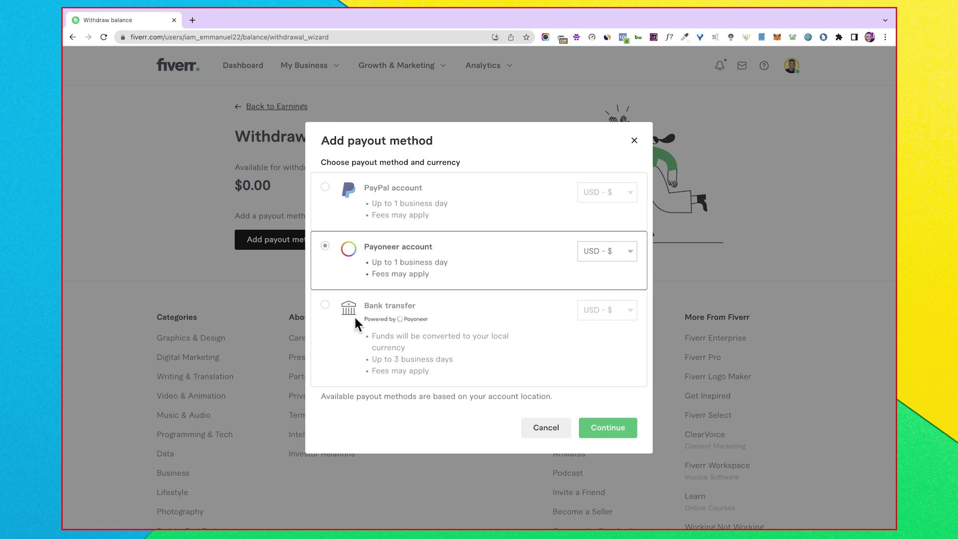
left_click(325, 305)
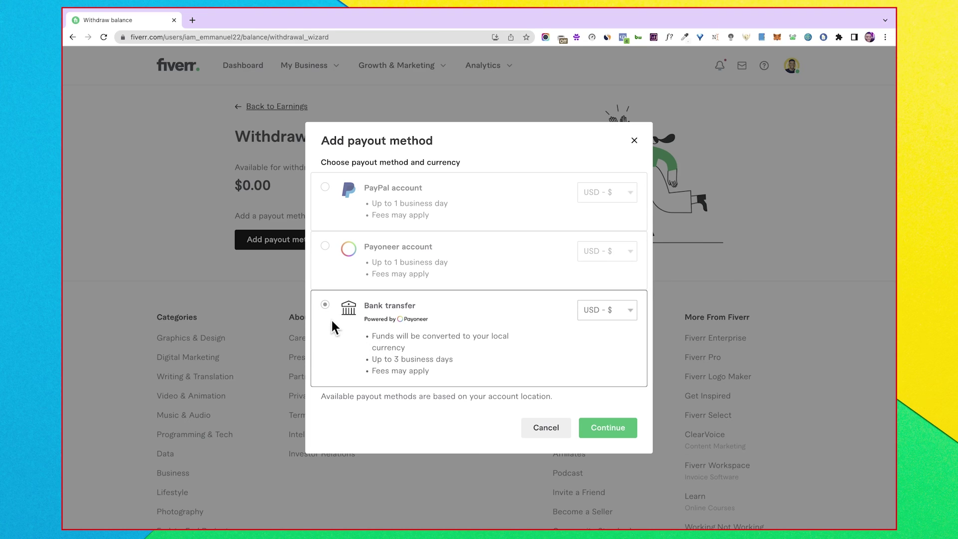
left_click(464, 250)
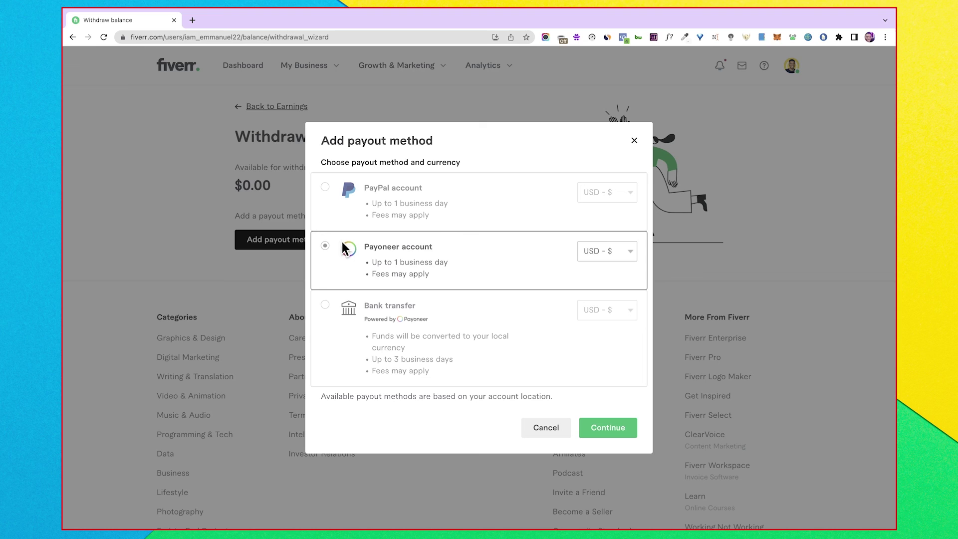
left_click(617, 251)
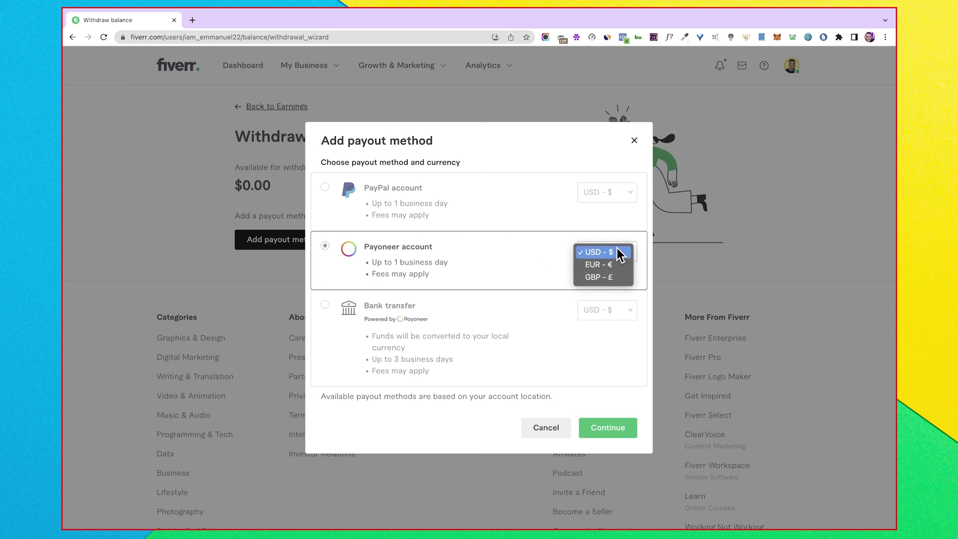
left_click(600, 253)
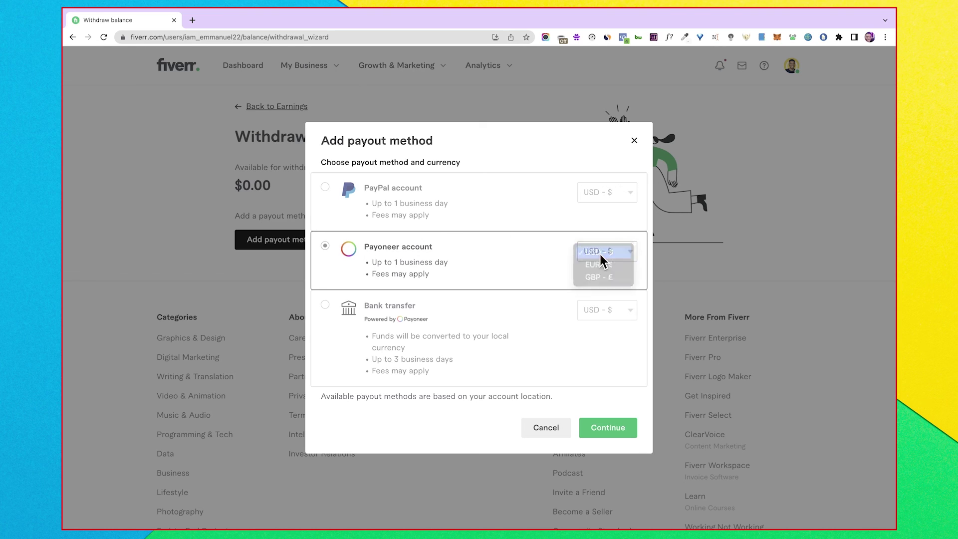
left_click(607, 427)
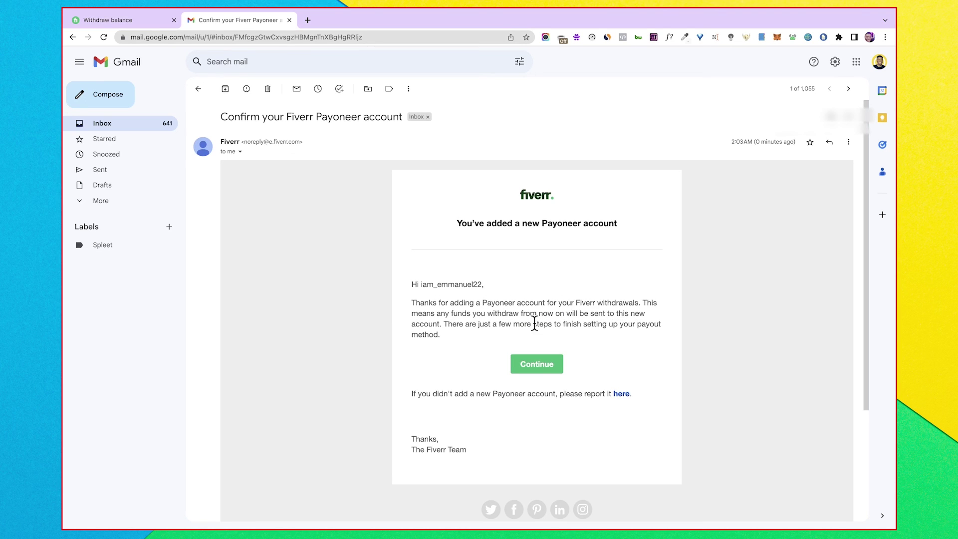
Continue from the 'Confirm your Fiverr Payoneer account' email to the Payoneer Sign Up page
left_click(534, 366)
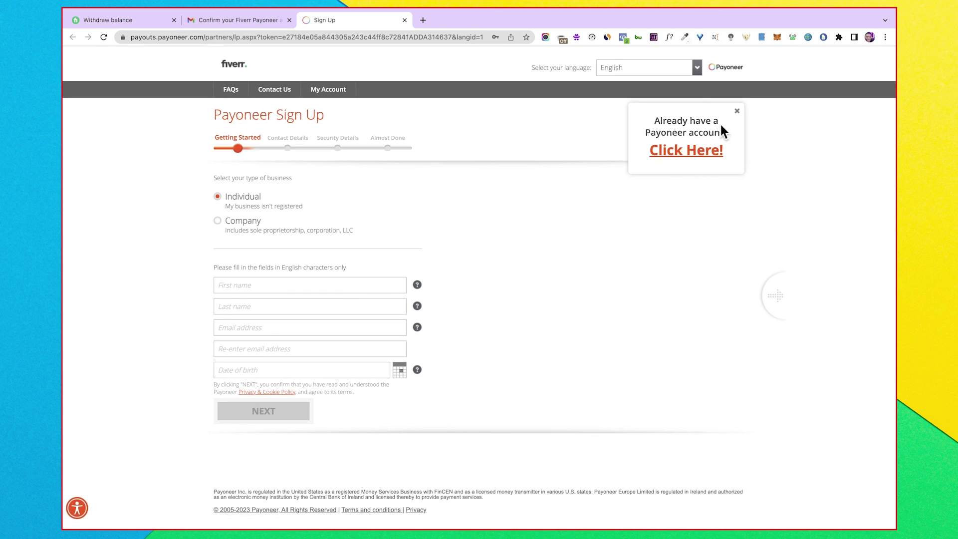
Sign in with the existing Payoneer account and view the Companies you work with list
left_click(698, 152)
left_click(180, 272)
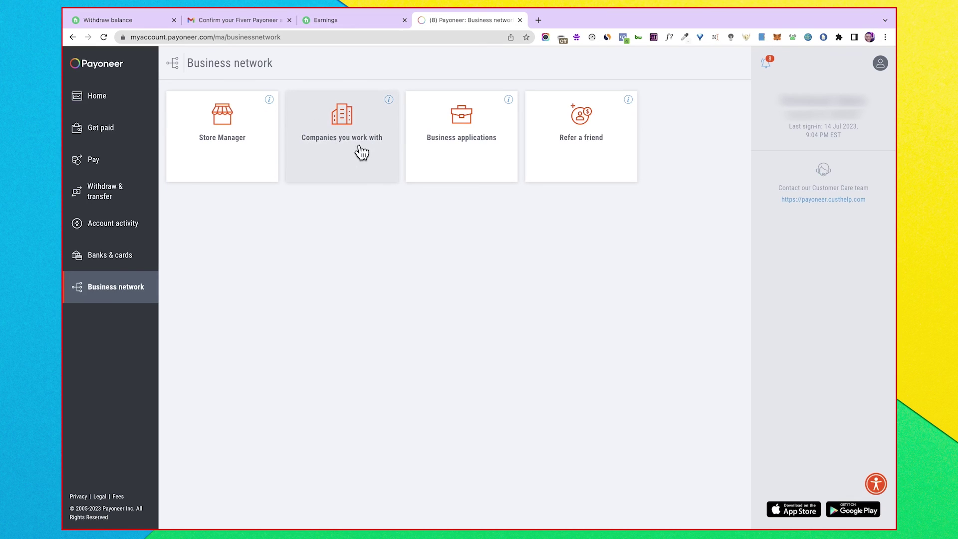
left_click(347, 143)
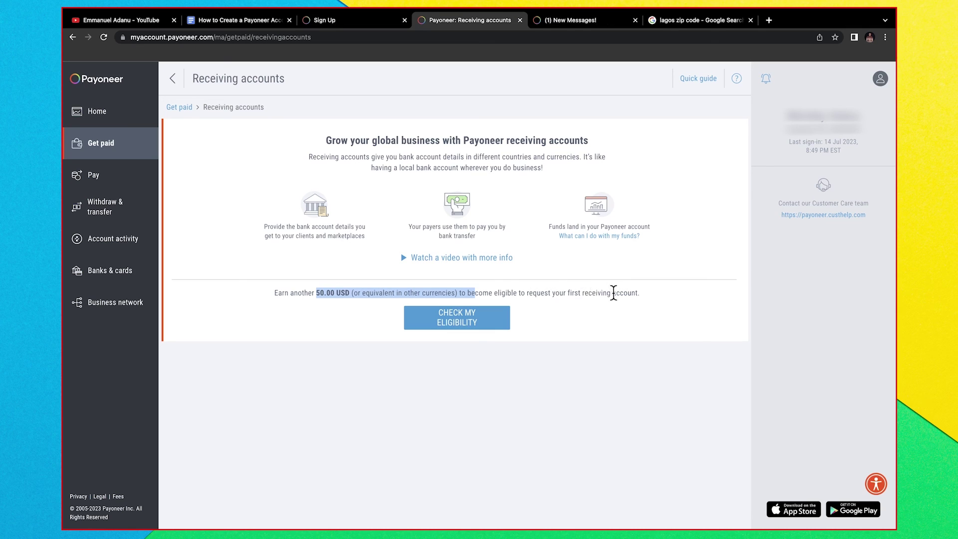
left_click(644, 294)
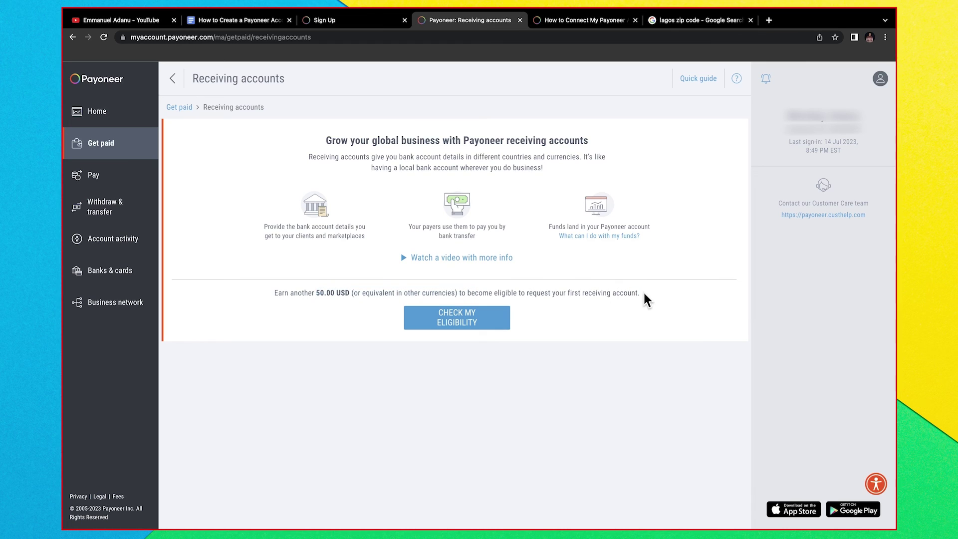